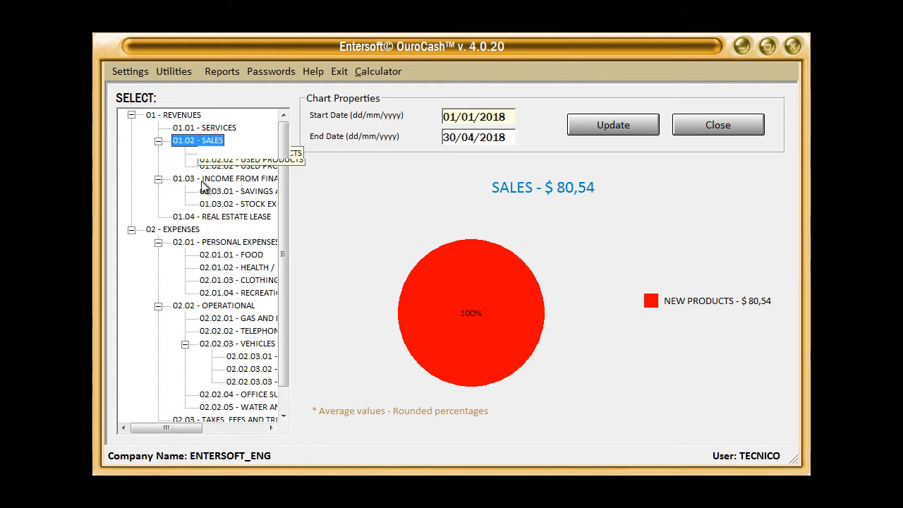
View the charts for Income from Financial Investments, Expenses, Personal Expenses and Operational over 01/01/2018 to 30/04/2018
left_click(208, 180)
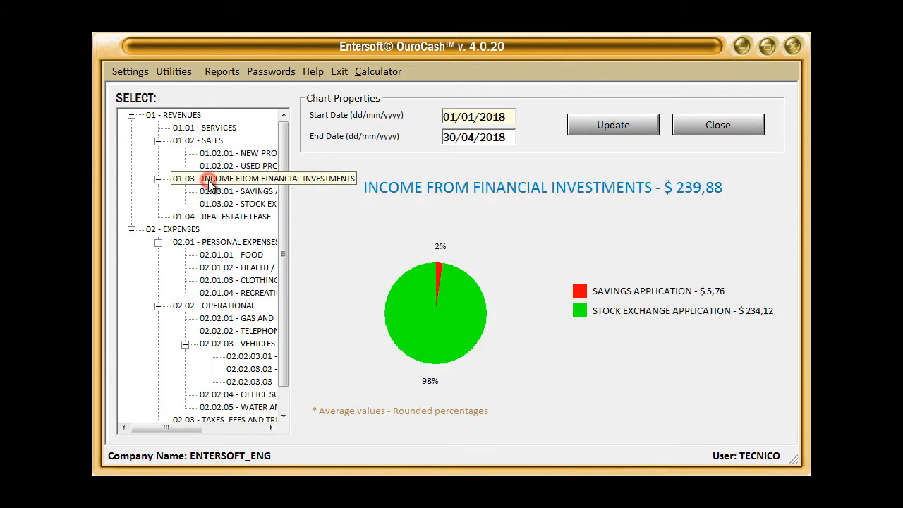
left_click(190, 232)
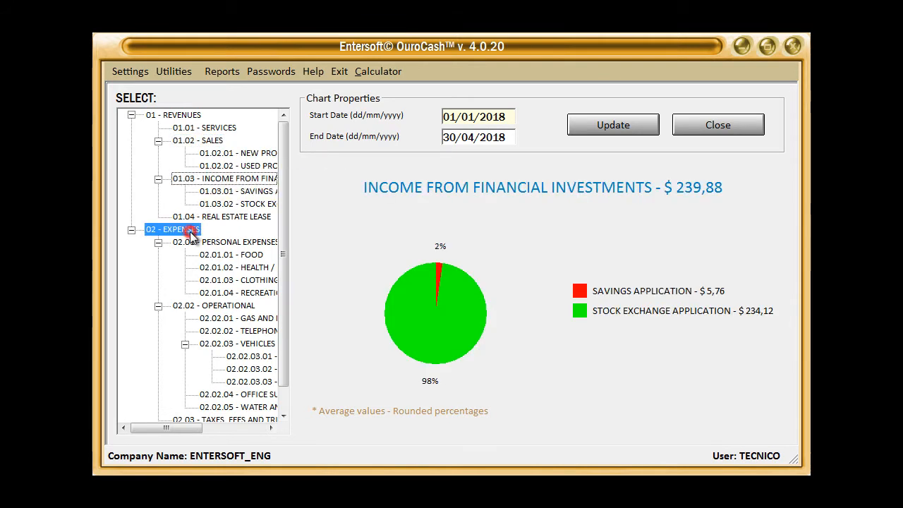
left_click(212, 244)
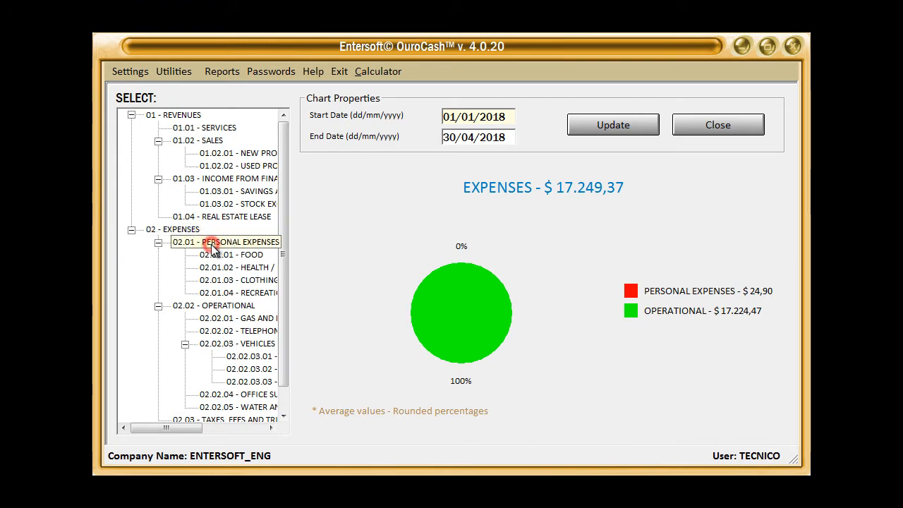
left_click(216, 307)
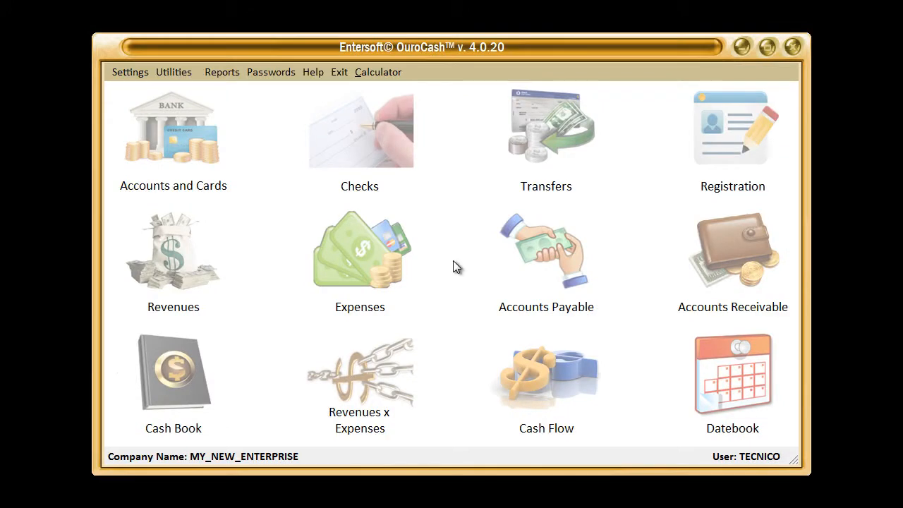
Open the Cost and Profit Center settings and add a root account with the description Revenues
left_click(134, 79)
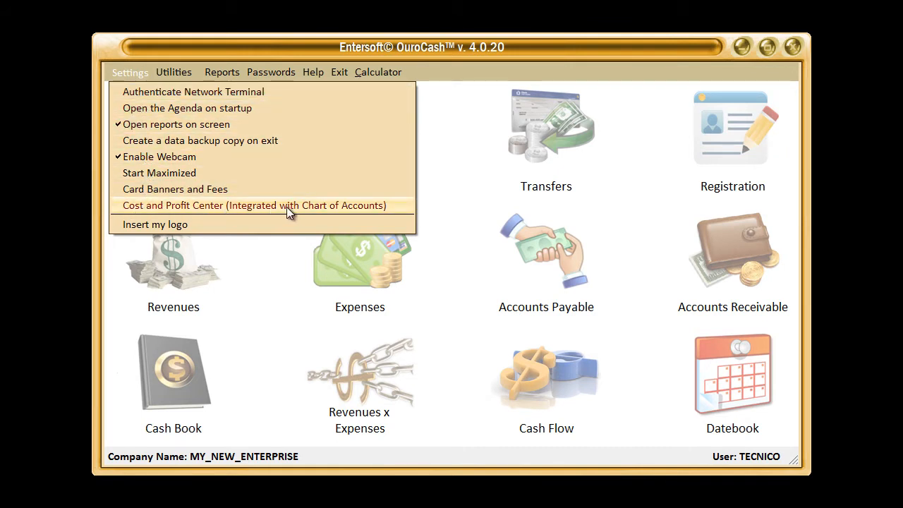
left_click(253, 208)
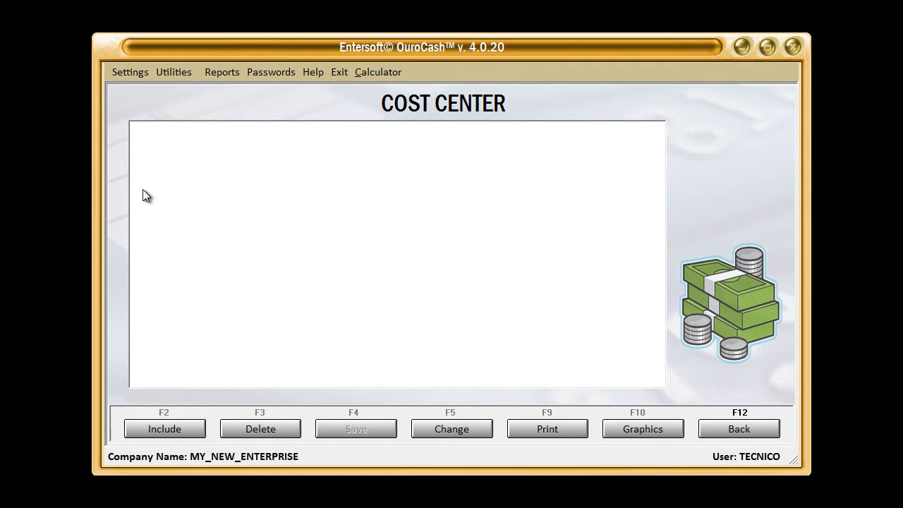
left_click(169, 431)
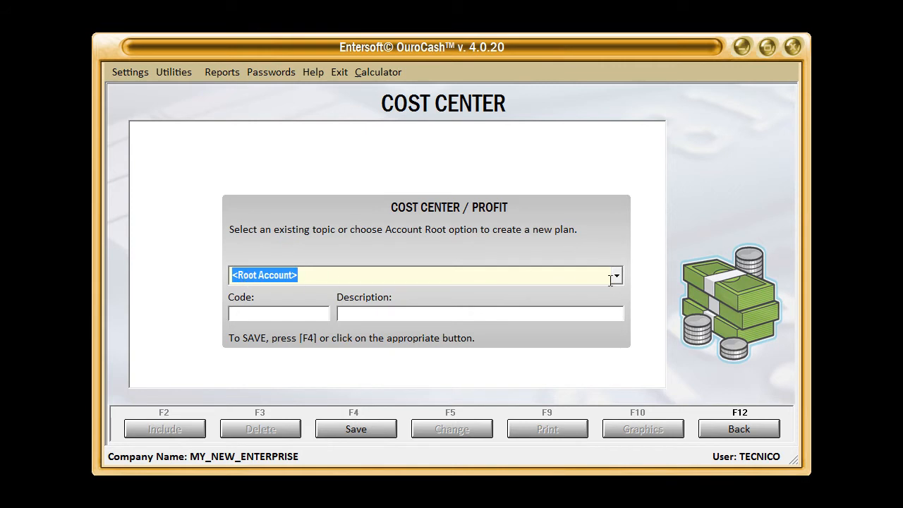
left_click(617, 277)
left_click(619, 279)
left_click(448, 277)
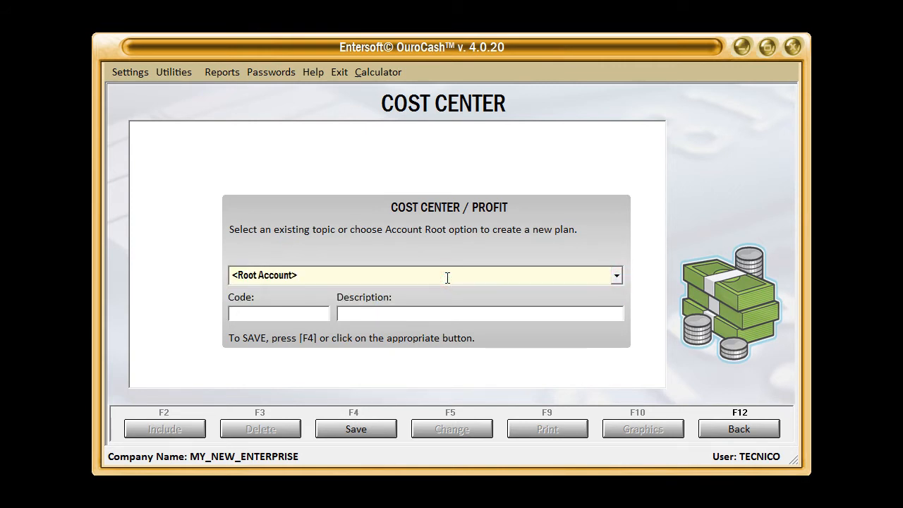
key("Tab")
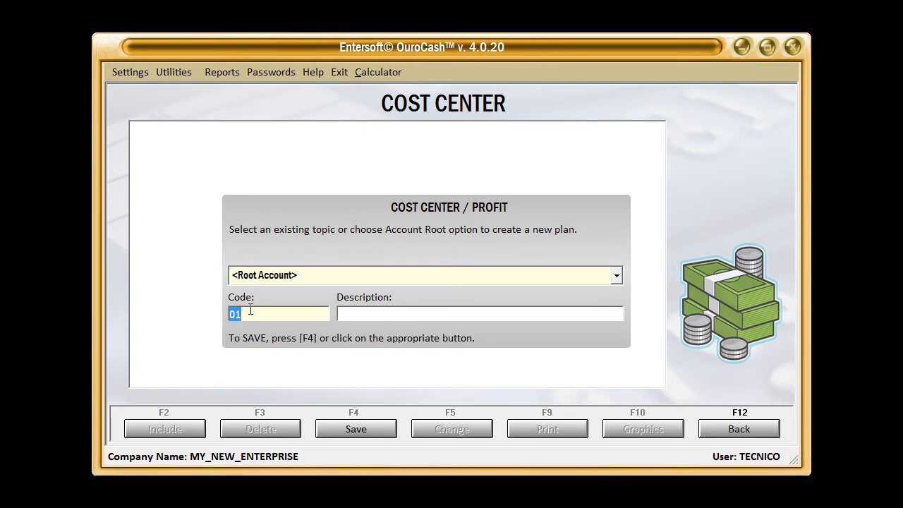
key("Tab")
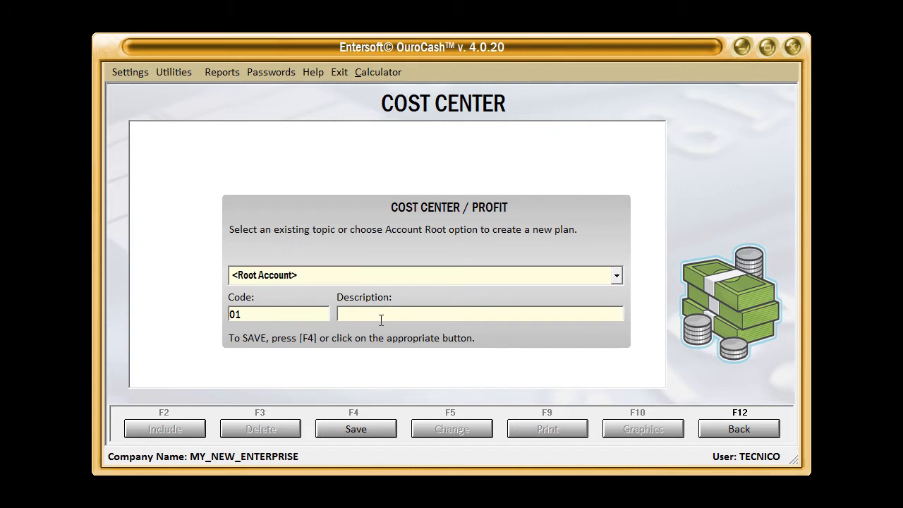
type("Revenues")
left_click(351, 428)
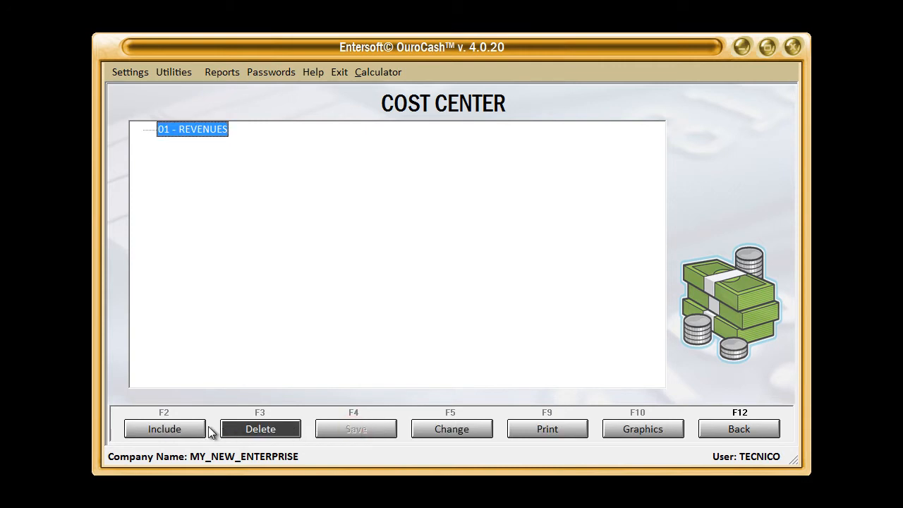
Add a second root account with code 02 and the description Expenses
left_click(158, 428)
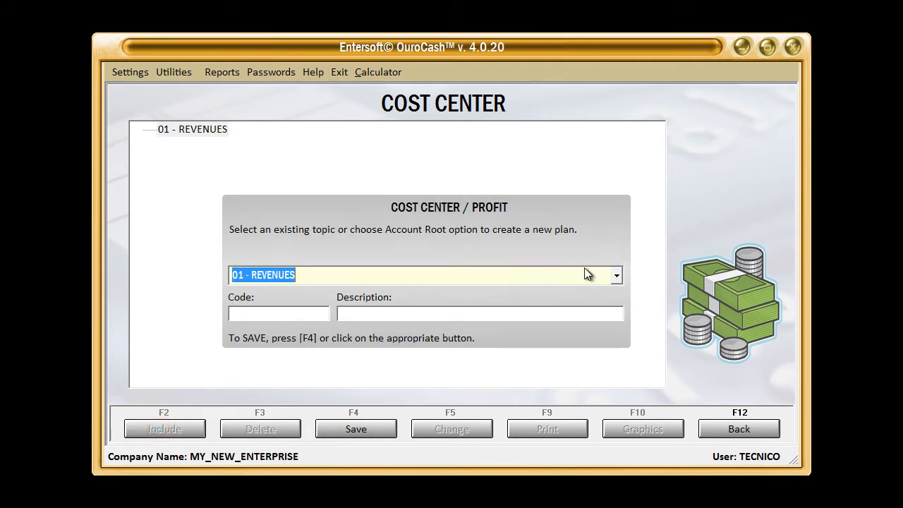
left_click(617, 275)
left_click(293, 295)
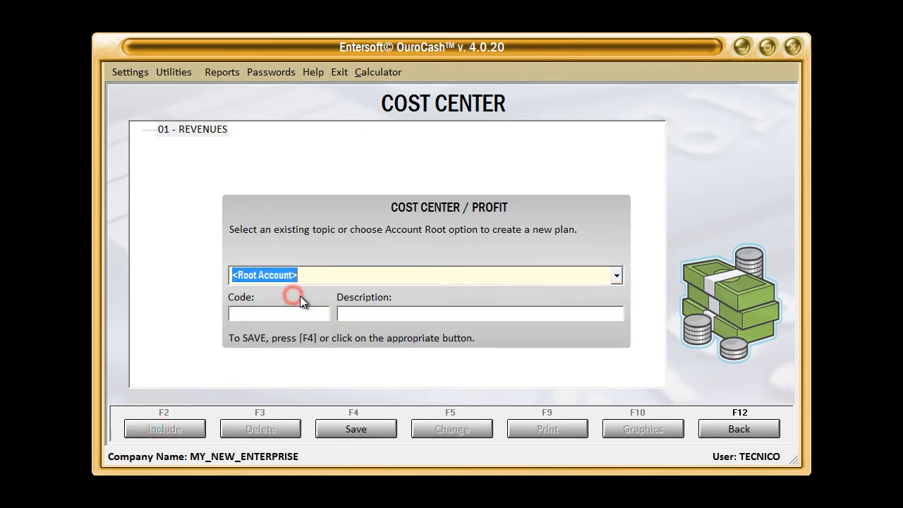
type("Expenses")
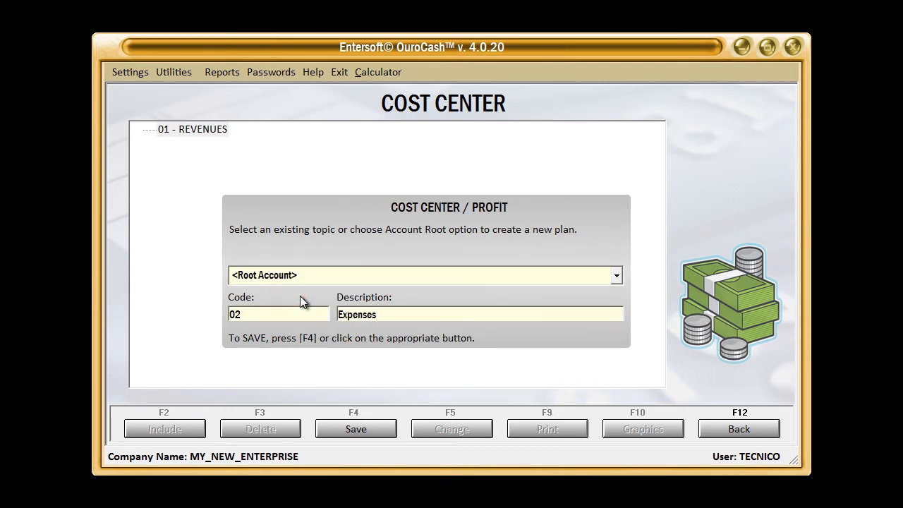
left_click(338, 427)
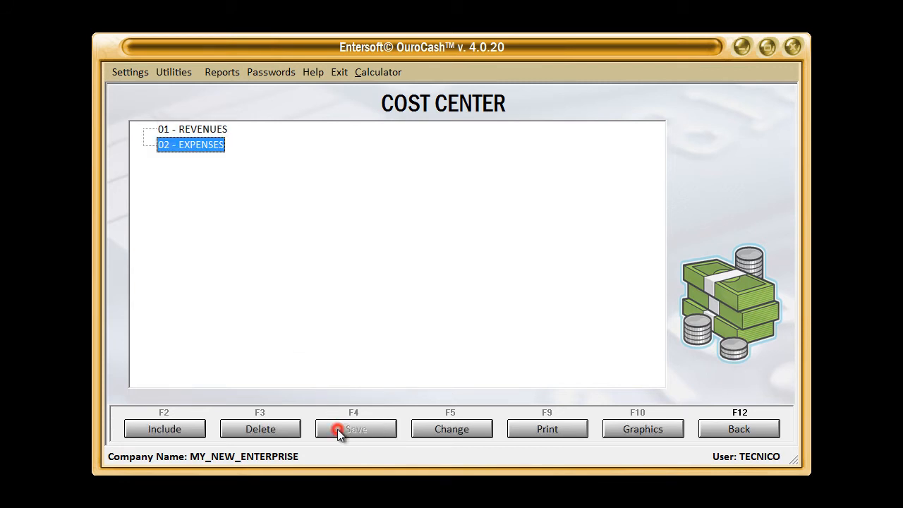
Add a Services subaccount with code 01.01 under 01 - REVENUES
left_click(202, 129)
left_click(199, 153)
left_click(201, 131)
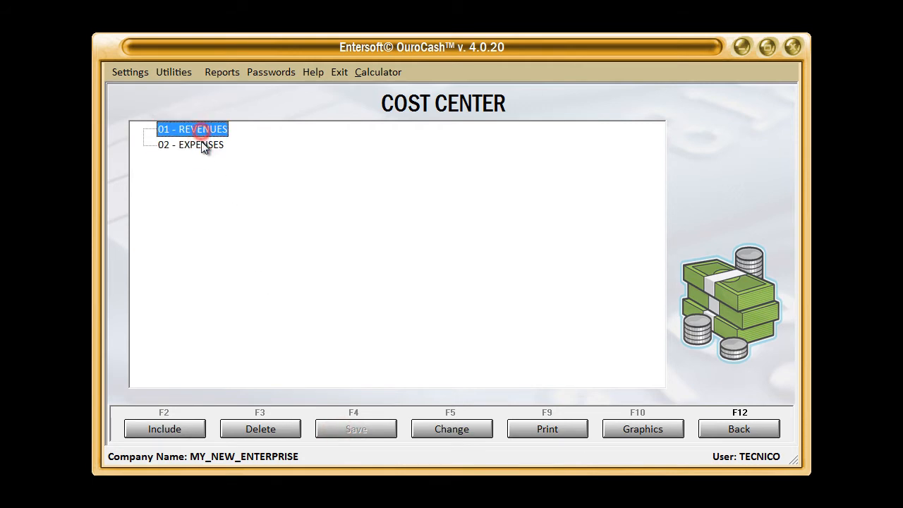
left_click(201, 145)
left_click(169, 430)
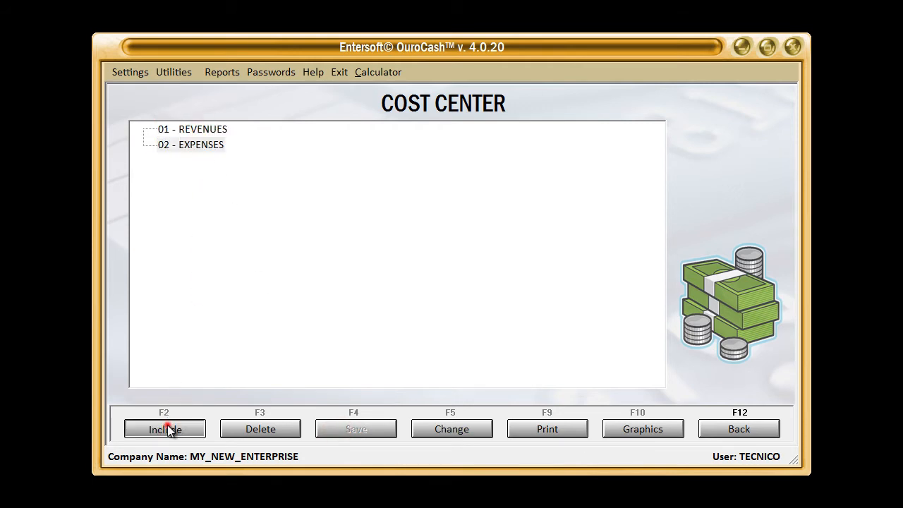
left_click(618, 275)
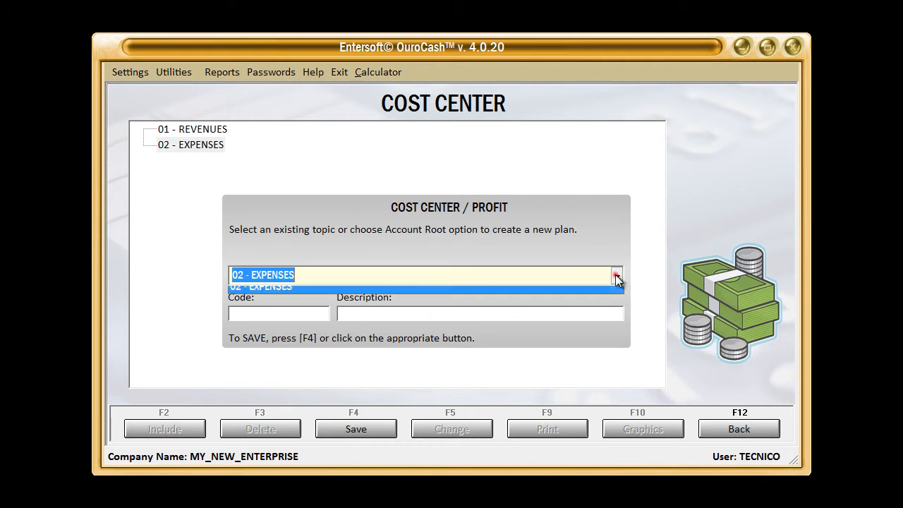
left_click(270, 307)
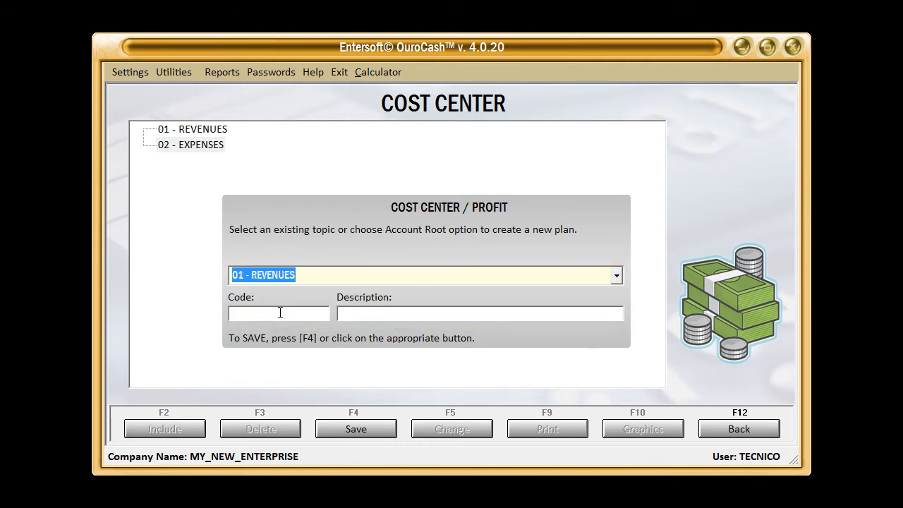
left_click(282, 312)
left_click(380, 313)
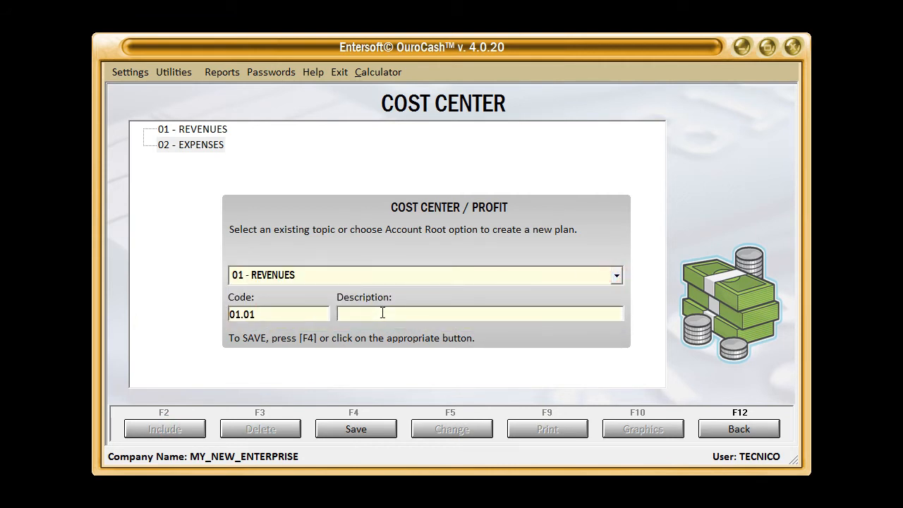
type("Services")
key("F4")
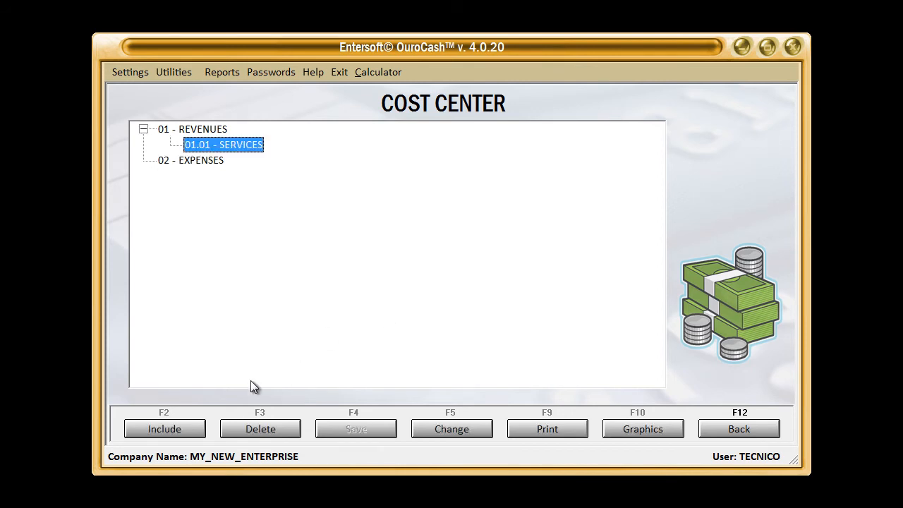
Add a Sales subaccount with code 01.02 under 01 - REVENUES
left_click(176, 428)
key("Tab")
key("Tab")
type("S")
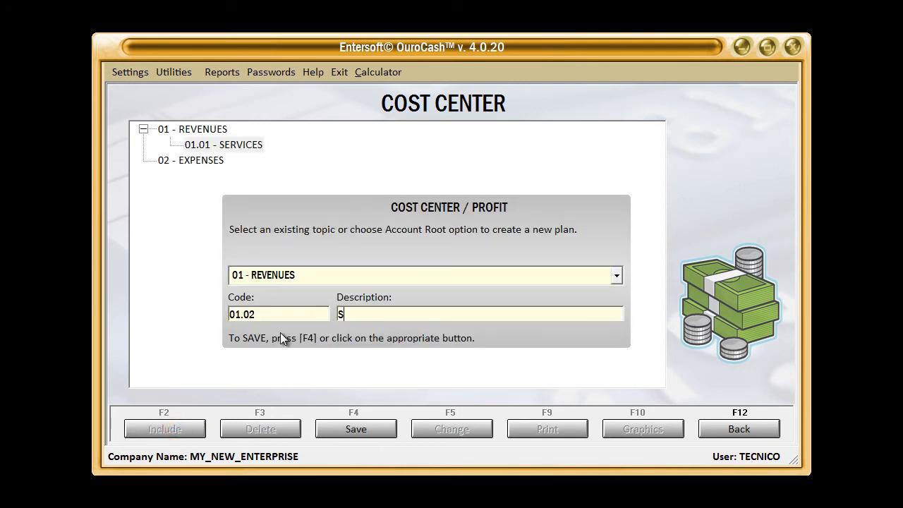
type("ales")
key("F4")
Add the subaccounts NEW PRODUCTS (01.02.01) and USED PRODUCTS (01.02.02) under 01.02 - SALES
left_click(171, 430)
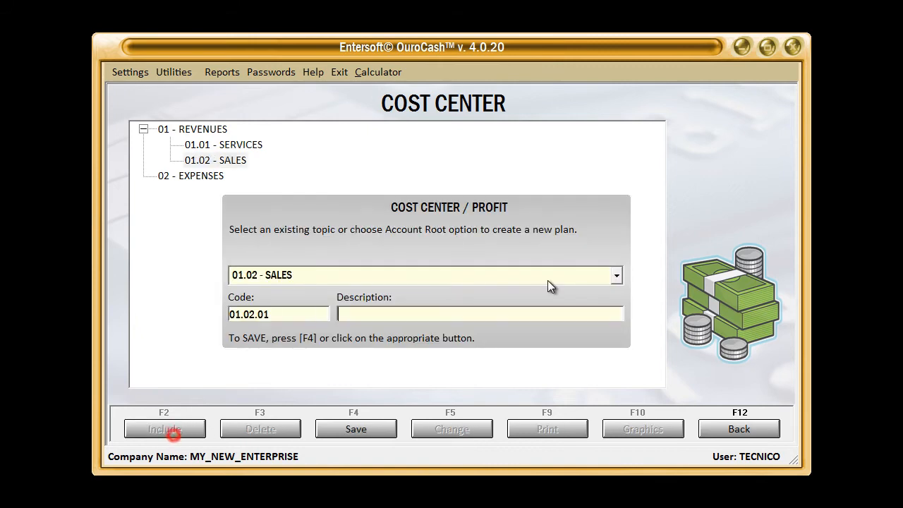
type("NEW PRODUCTS")
key("F4")
key("F2")
key("Tab")
key("Tab")
type("USED PRODUCTS")
key("F4")
Add the subaccount INCOME FROM FINANCIAL INVESTMENTS with code 01.03 under 01 - REVENUES
key("F2")
key("Up")
key("Up")
key("Tab")
key("Tab")
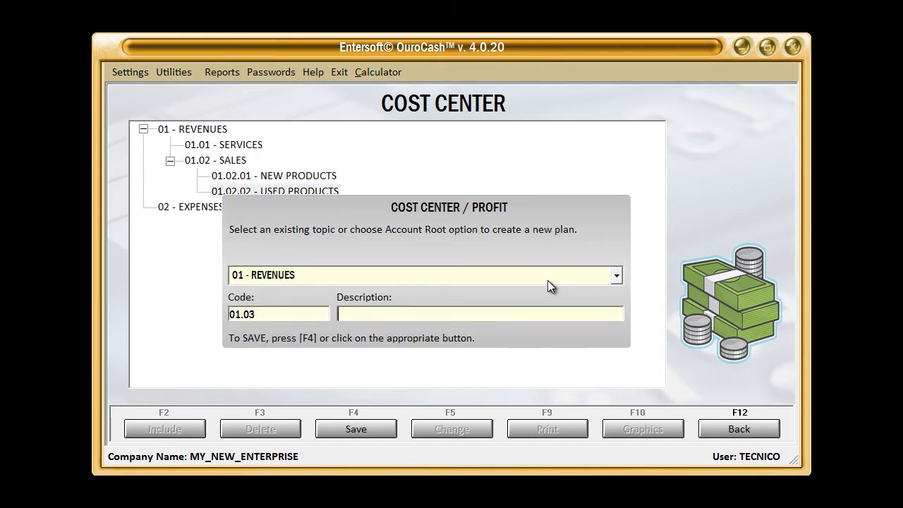
type("INCOME FROM FINANCIAL INVESTMENTS")
key("F4")
Add the subaccounts SAVINGS APPLICATION and STOCK EXCHANGE APPLICATION under 01.03 - INCOME FROM FINANCIAL INVESTMENTS
key("F2")
key("Tab")
key("Tab")
type("SAVINGS APPLICATION")
key("F4")
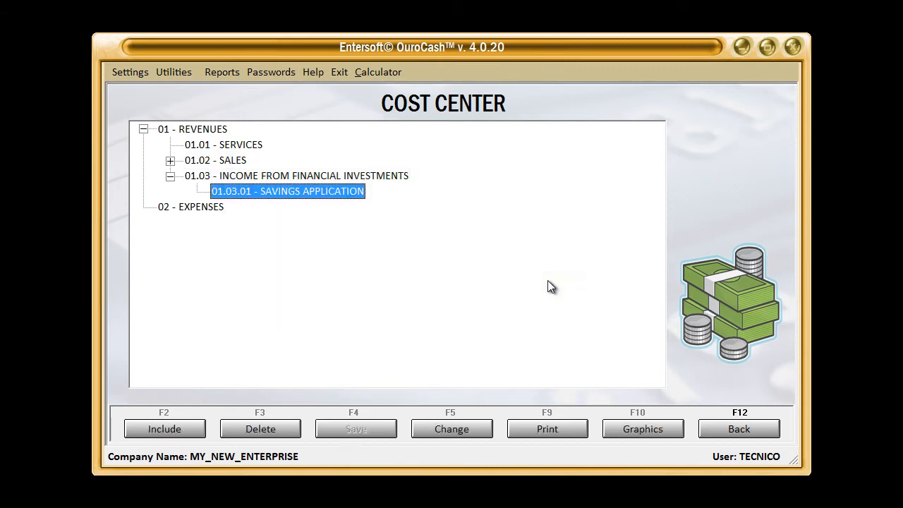
left_click(297, 175)
key("F2")
key("Tab")
key("Tab")
type("STOCK EXCHANGE APPLICATION")
key("F4")
Add the subaccount REAL ESTATE LEASE with code 01.04 under 01 - REVENUES
left_click(203, 128)
key("F2")
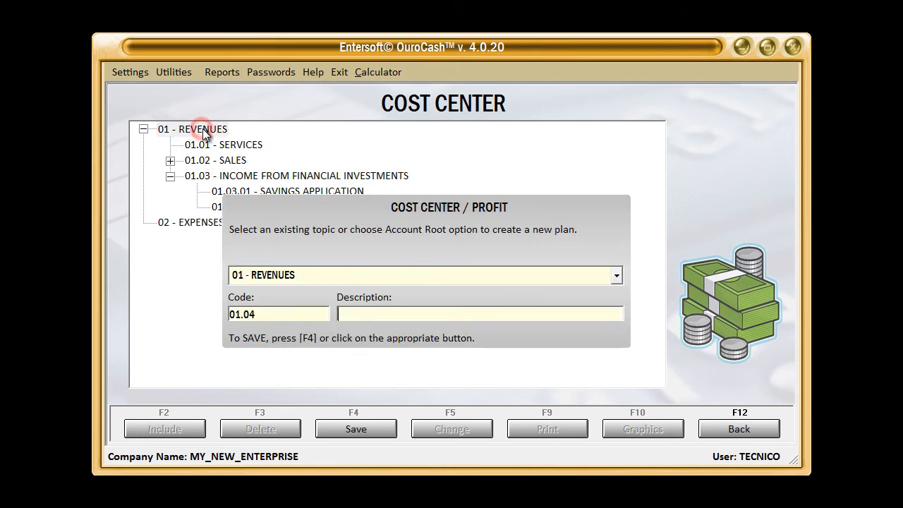
key("Tab")
key("Tab")
type("REAL ESTATE LEASE")
key("F4")
Add the subaccount PERSONAL EXPENSES with code 02.01 under 02 - EXPENSES
left_click(197, 216)
key("F2")
key("Tab")
key("Tab")
type("PERSONAL EXPENSES")
key("F4")
Add the subaccount FOOD with code 02.01.01 under 02.01 - PERSONAL EXPENSES
key("F2")
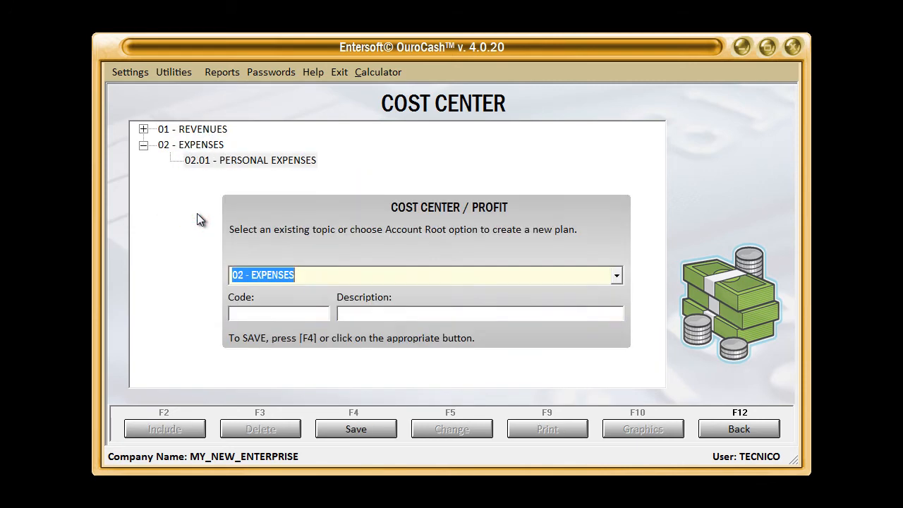
key("Down")
key("Tab")
key("Tab")
type("FOOD")
key("F4")
Add the subaccount HEALTH / MEDICINES with code 02.01.02 under 02.01 - PERSONAL EXPENSES
key("F2")
key("Up")
Add the subaccount CLOTHING with code 02.01.03 under 02.01 - PERSONAL EXPENSES
key("Tab")
key("Tab")
type("HEALTH / MEDICINES")
key("F4")
key("F2")
key("Up")
key("Tab")
key("shift+Tab")
key("Up")
Add the subaccount RECREATION with code 02.01.04 under 02.01 - PERSONAL EXPENSES
key("Tab")
key("Tab")
type("CLOTHING")
key("F4")
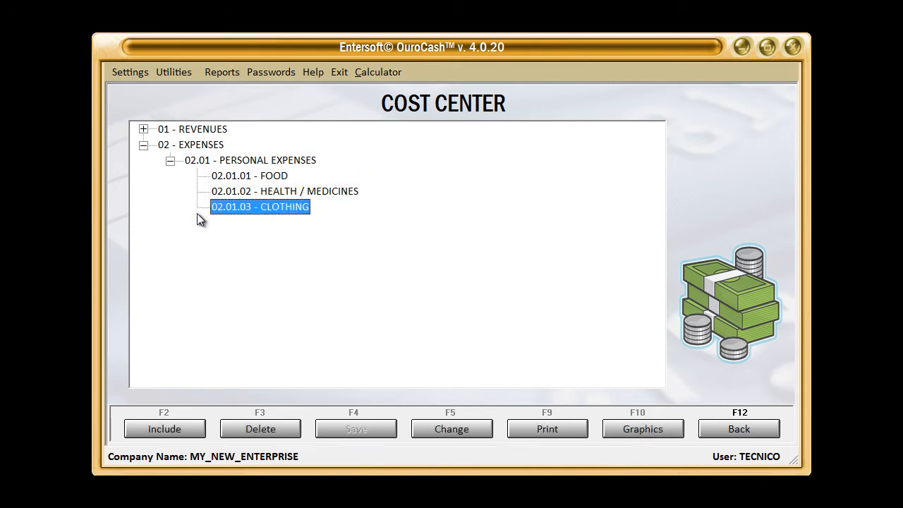
key("F2")
key("Tab")
key("Tab")
type("RECREATION")
key("F4")
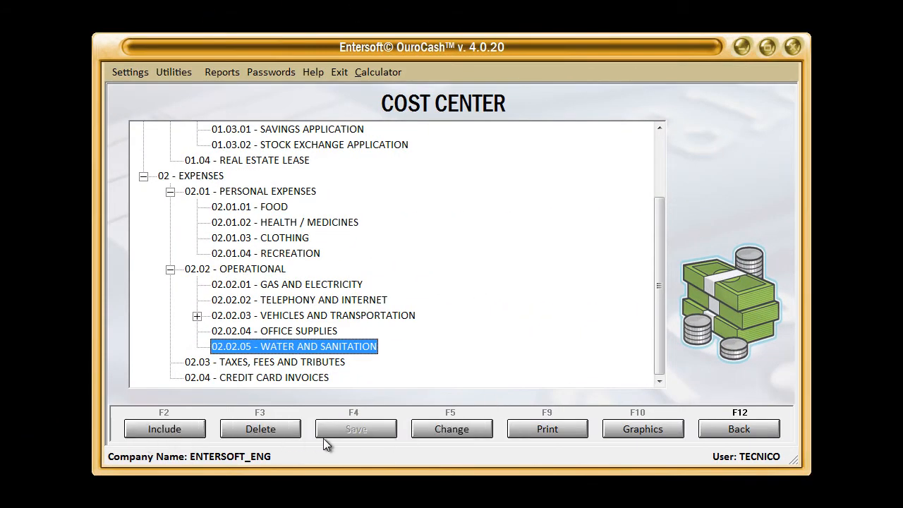
Open the cost center graphics and view the charts for Revenues, Services, Sales, New Products and Income from Financial Investments
left_click(645, 428)
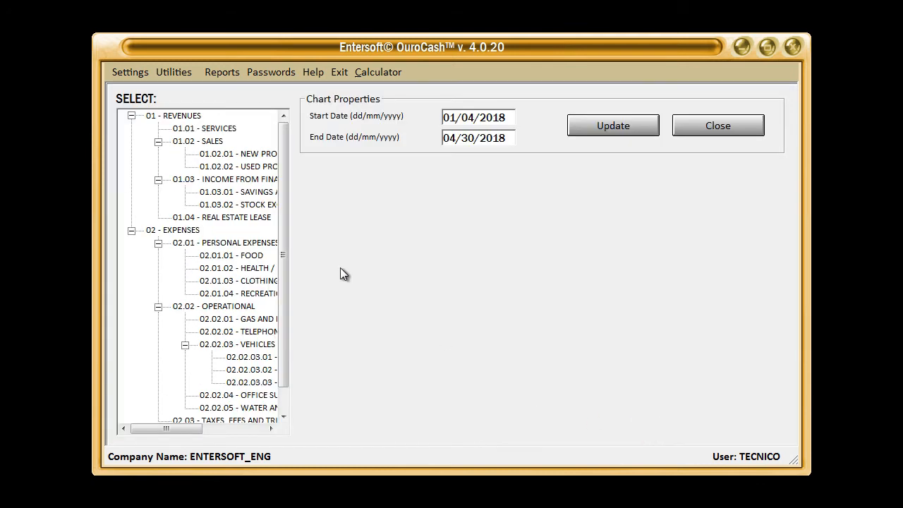
left_click(191, 116)
left_click(211, 129)
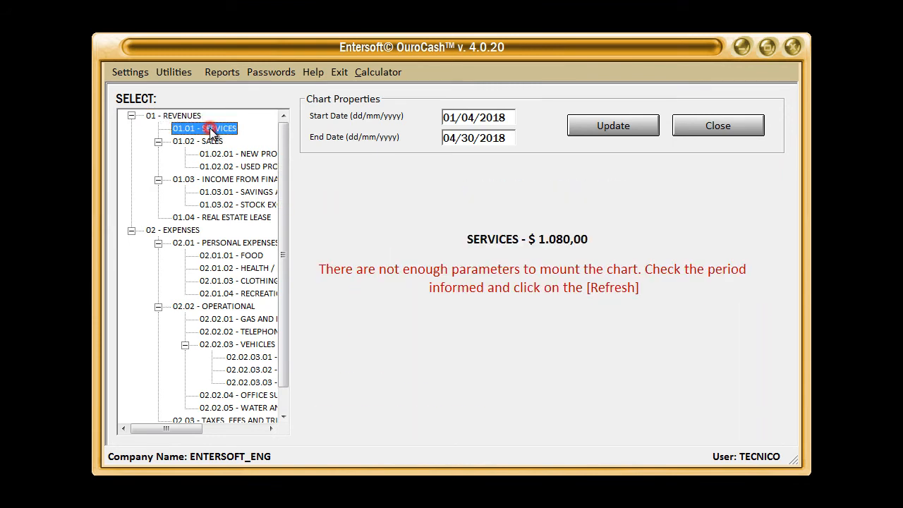
left_click(205, 141)
left_click(212, 153)
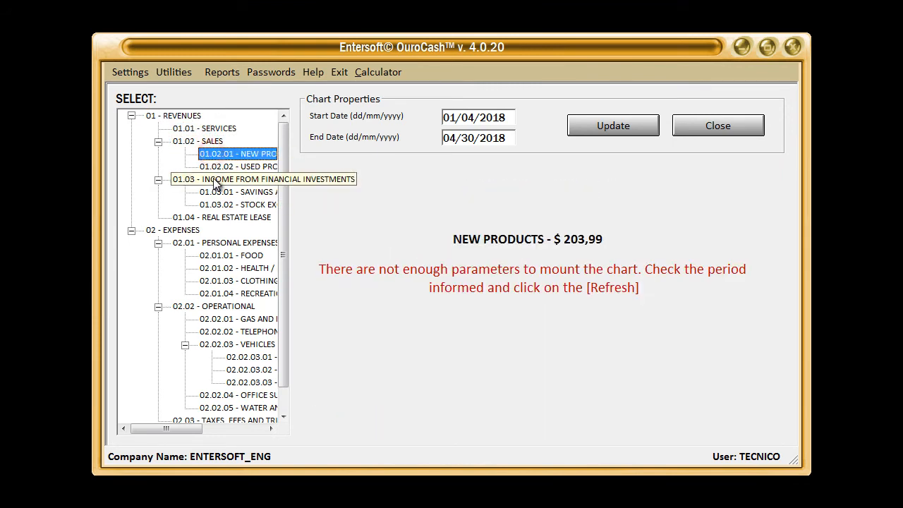
left_click(215, 181)
Examine the charts for Expenses and its subaccounts, including Personal Expenses, Operational, Vehicles and Transportation, and Water and Sanitation
left_click(196, 229)
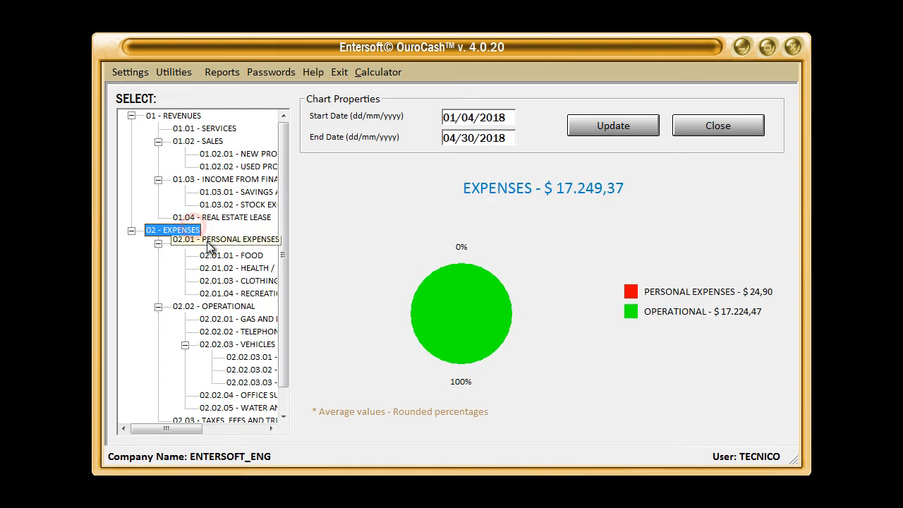
left_click(210, 243)
left_click(211, 307)
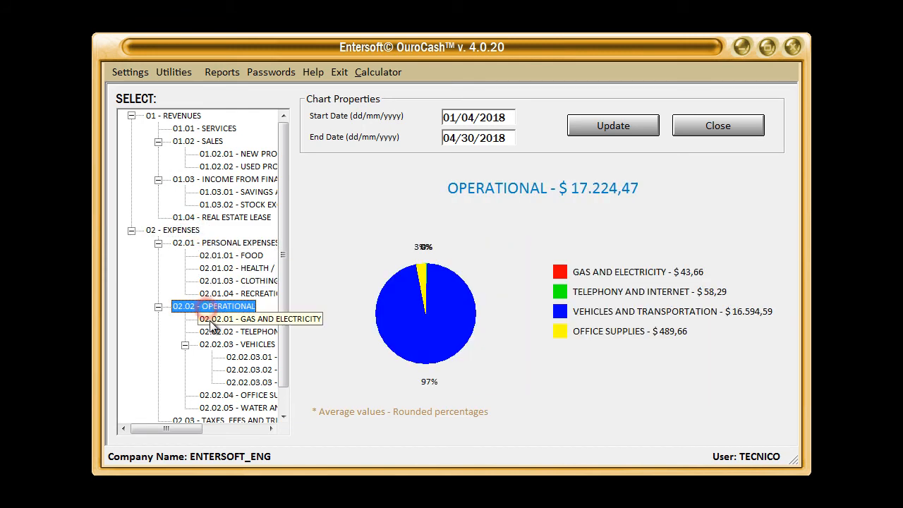
left_click(211, 320)
left_click(218, 344)
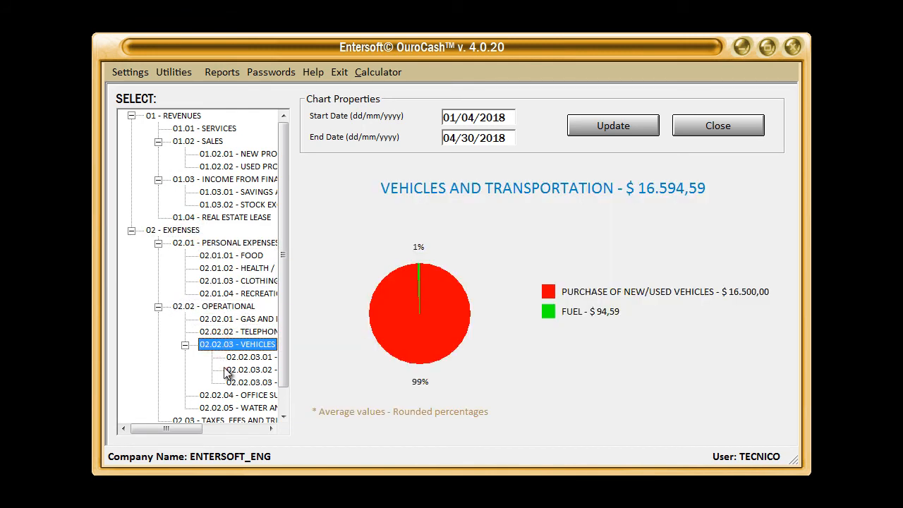
left_click(225, 395)
left_click(222, 408)
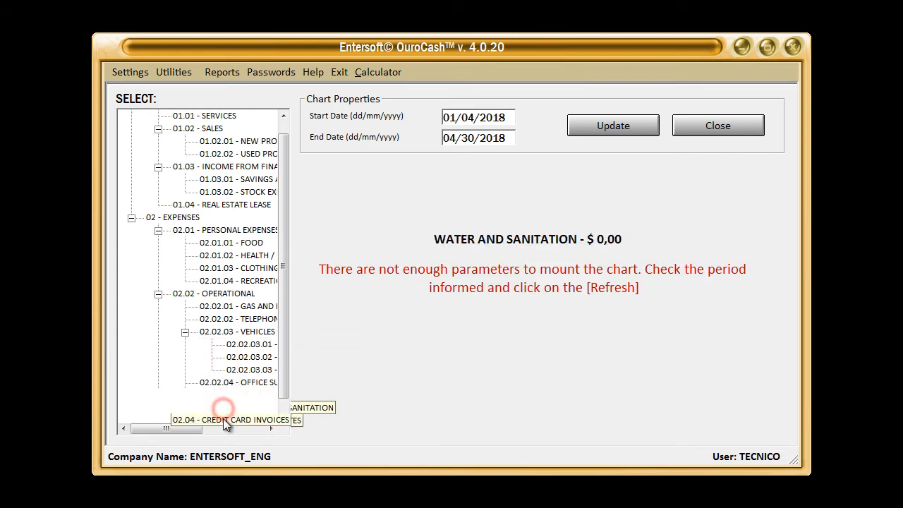
left_click(224, 419)
left_click(223, 419)
key("Up")
key("Up")
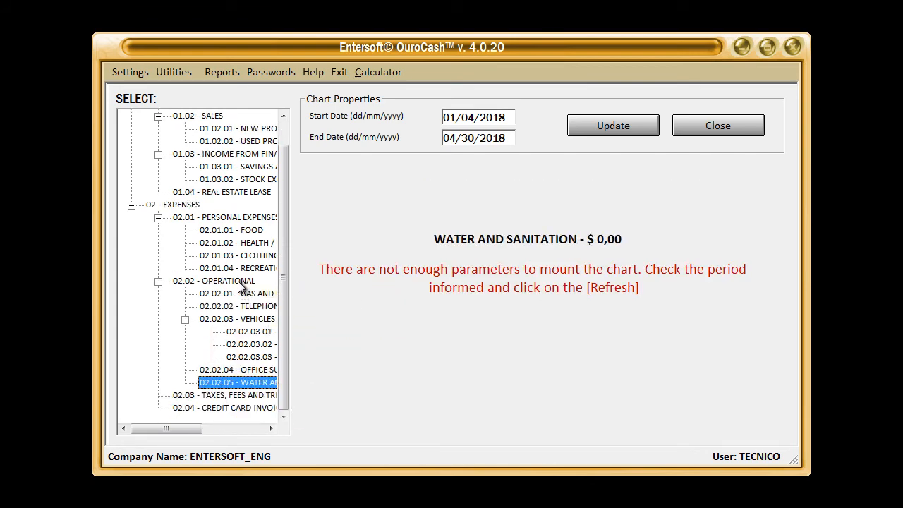
Return to the 01 - REVENUES account and update its chart for 01/04/2018 to 04/30/2018
left_click(239, 281)
key("Up")
key("Up")
key("Up")
key("Up")
key("Up")
key("Up")
key("Up")
key("Up")
key("Up")
key("Up")
key("Up")
key("Up")
key("Up")
key("Up")
key("Up")
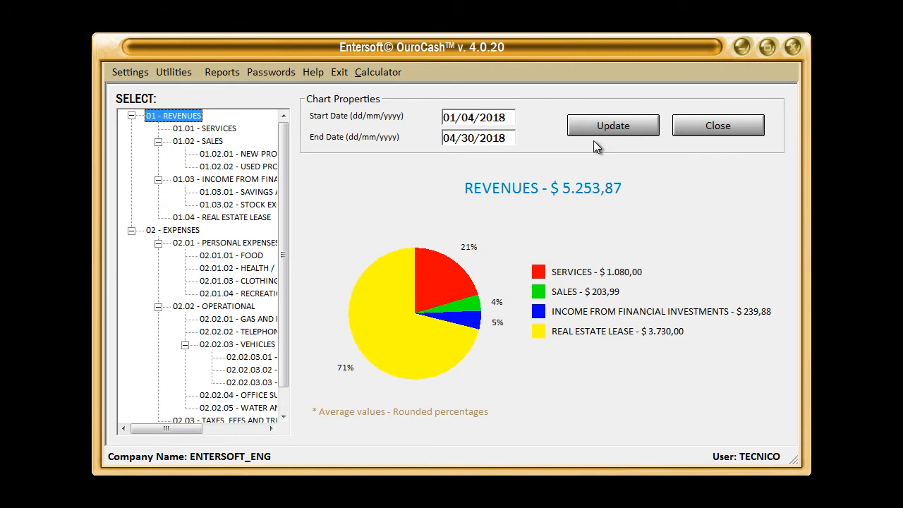
left_click(607, 126)
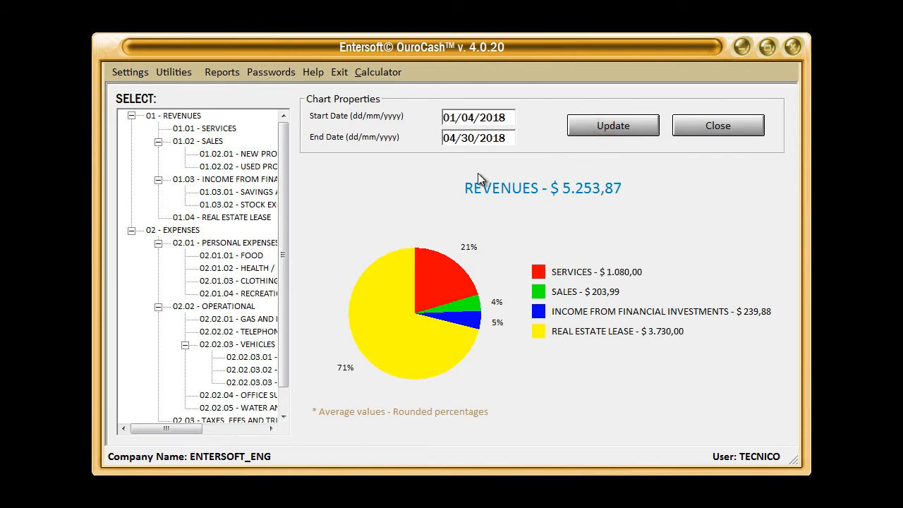